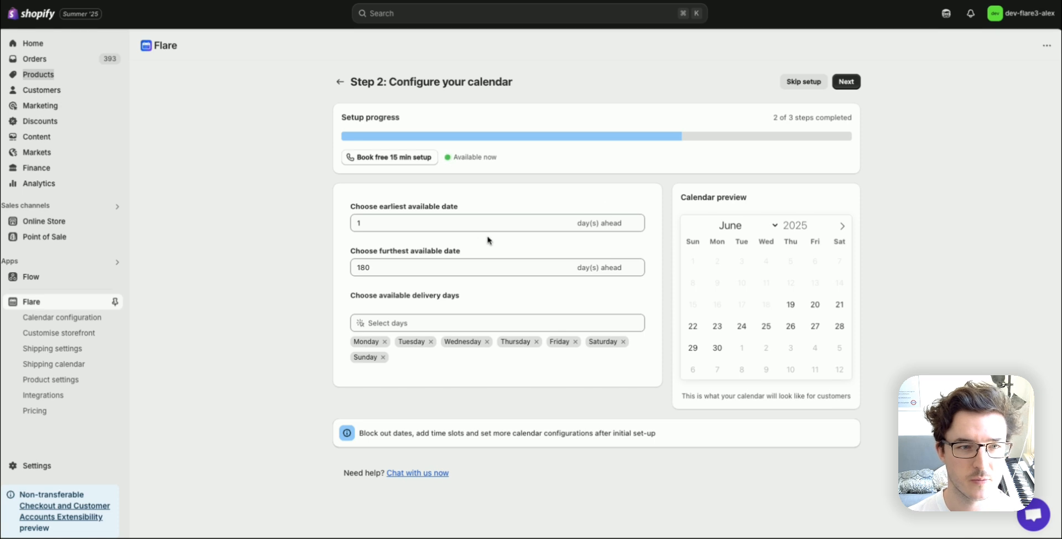
- Set the earliest available date to 2 days ahead and the furthest available date to 14 days ahead
{"action": "left_click", "coordinate": [444, 221]}
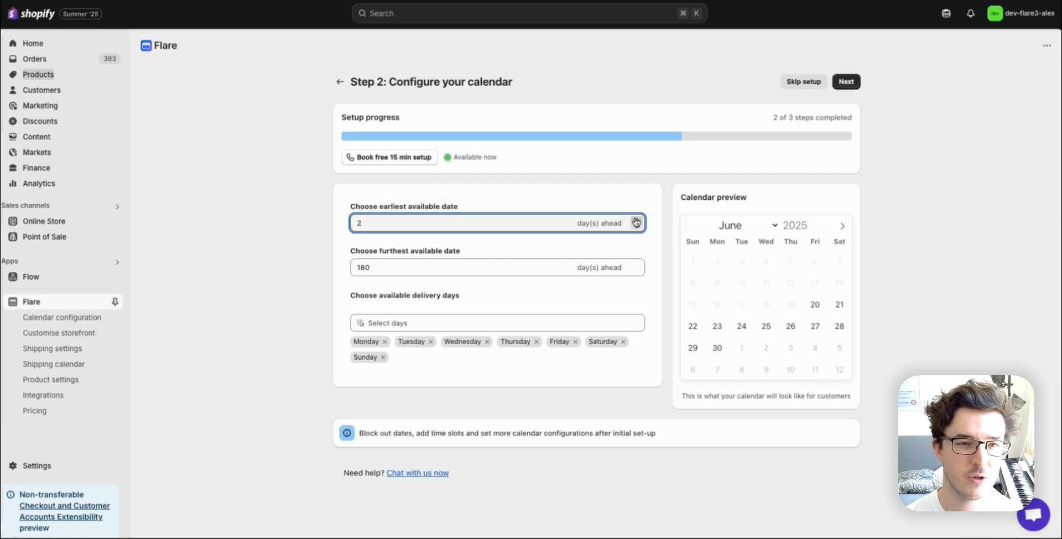
{"action": "left_click", "coordinate": [531, 198]}
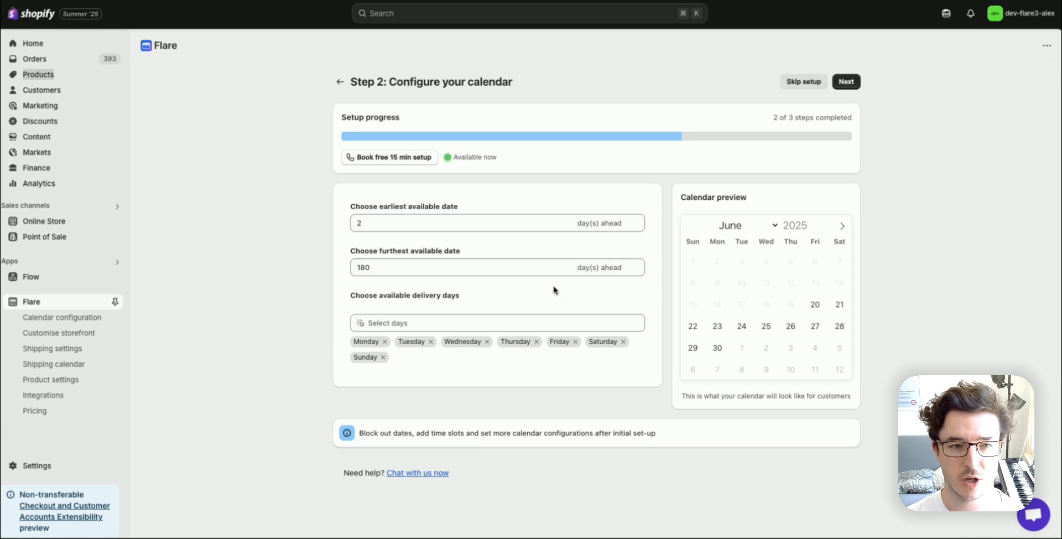
{"action": "left_click_drag", "start_coordinate": [457, 268], "coordinate": [327, 271]}
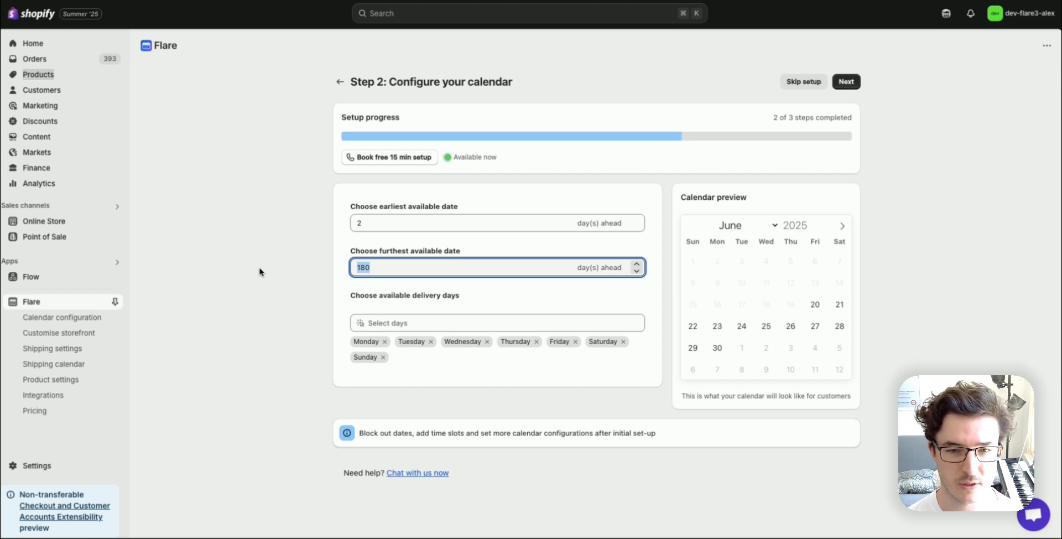
{"action": "type", "text": "14"}
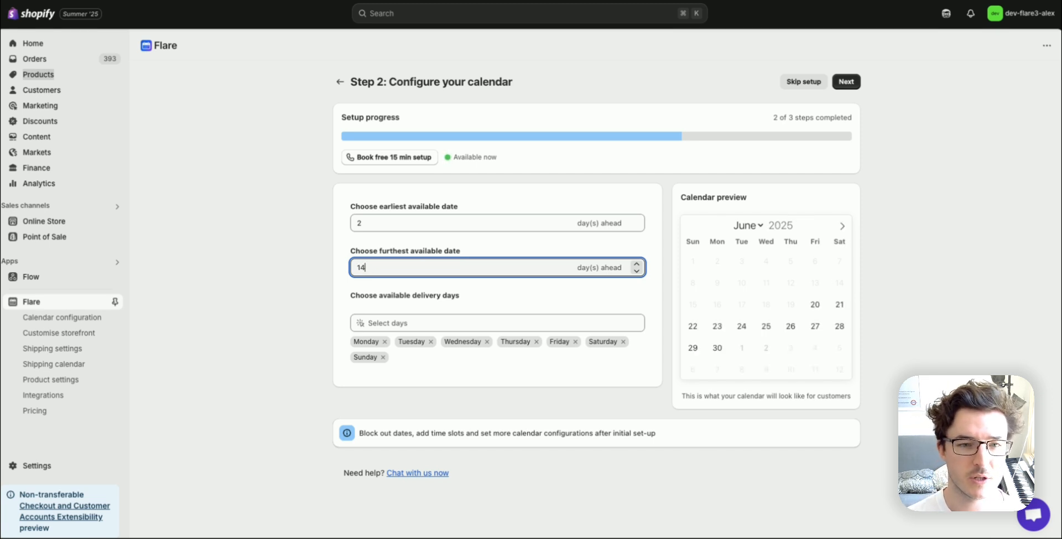
{"action": "left_click", "coordinate": [588, 299]}
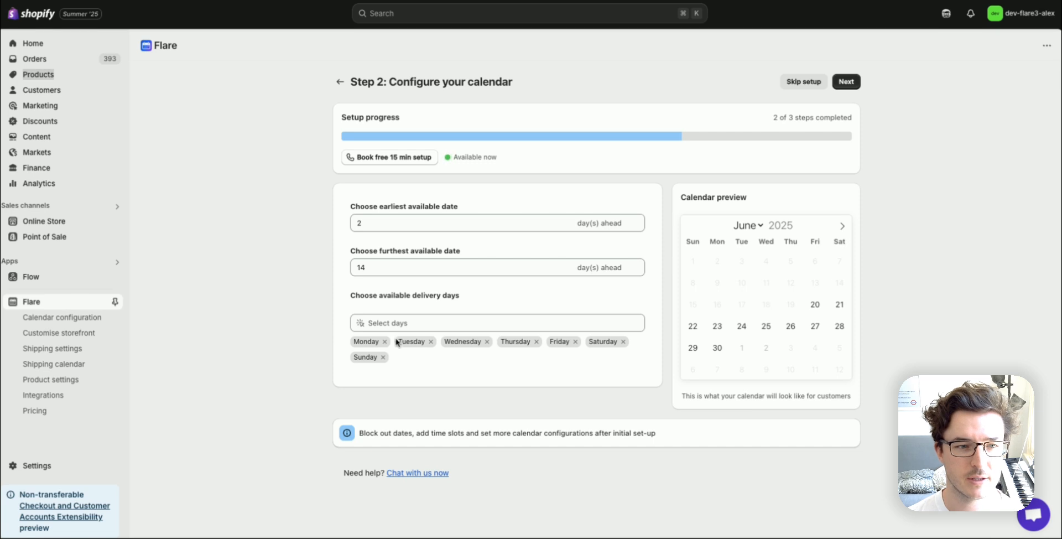
- Remove Sunday and Saturday from the available delivery days and submit the calendar setup step
{"action": "left_click", "coordinate": [383, 358]}
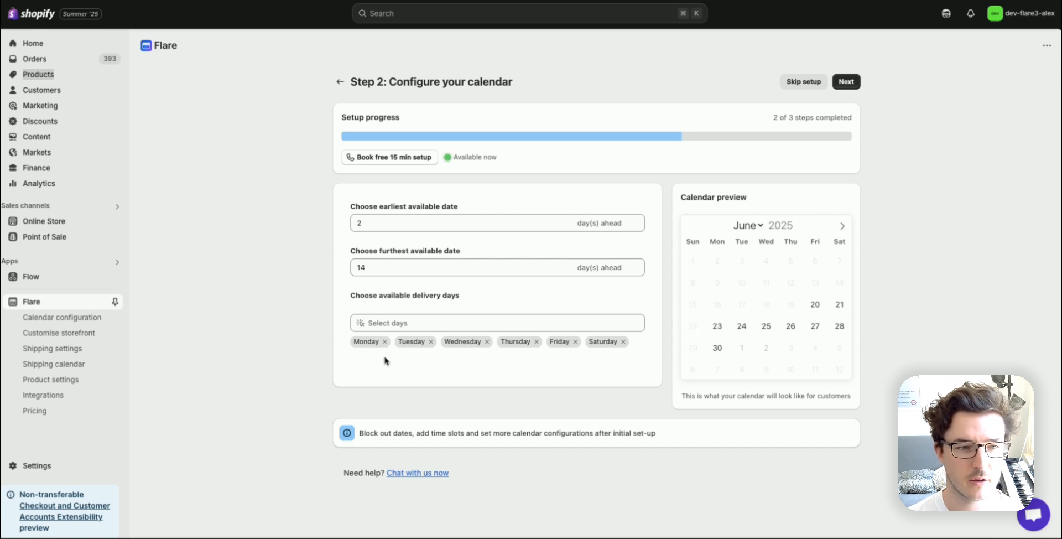
{"action": "left_click", "coordinate": [624, 342]}
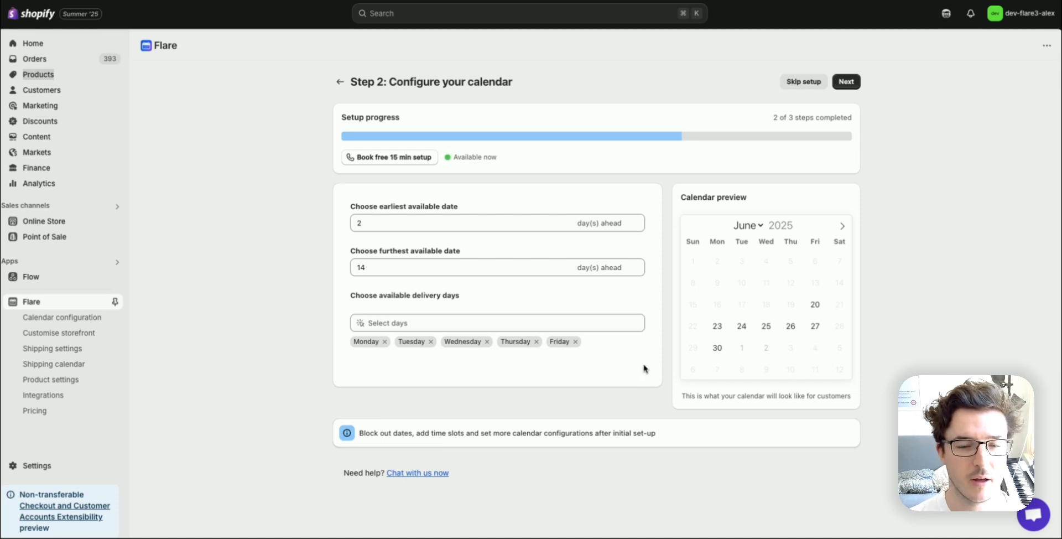
{"action": "left_click", "coordinate": [845, 83]}
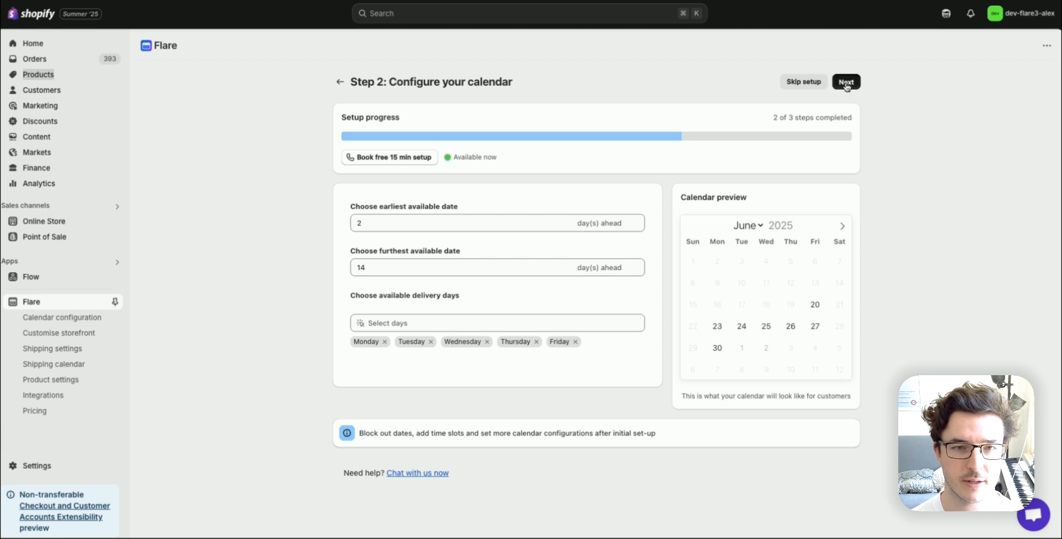
{"action": "left_click", "coordinate": [42, 303]}
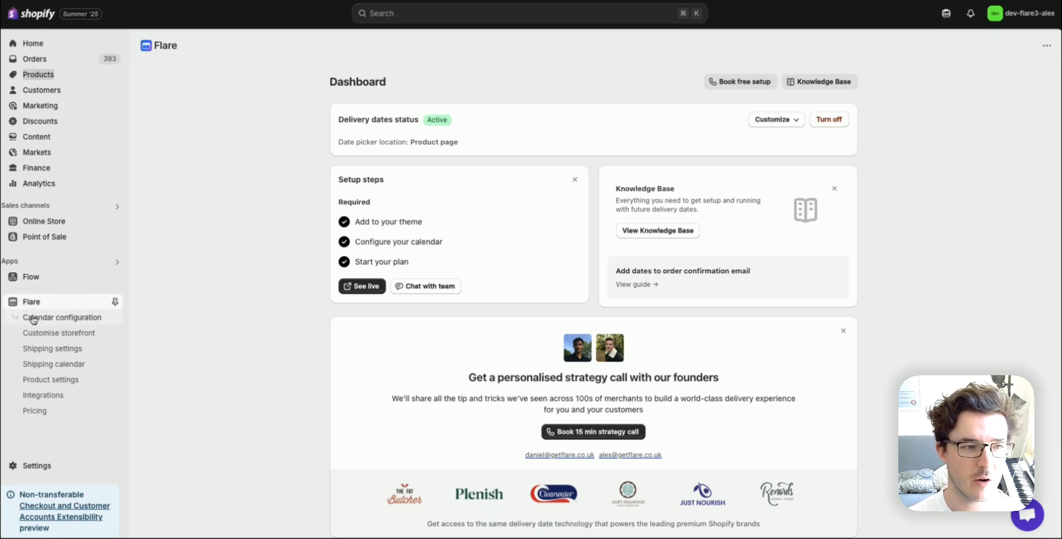
{"action": "left_click", "coordinate": [78, 319]}
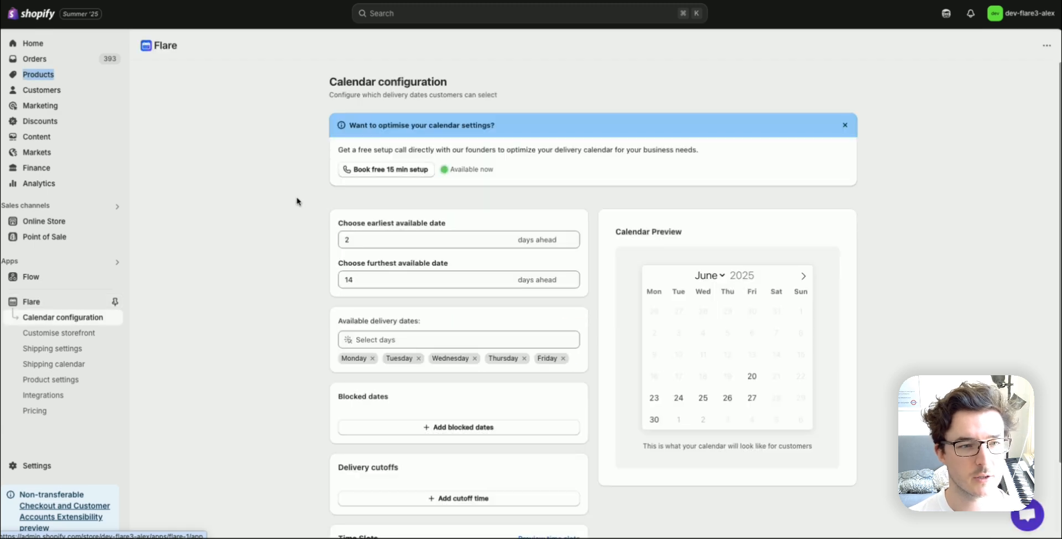
{"action": "scroll", "coordinate": [297, 200], "scroll_direction": "down", "scroll_amount": 1}
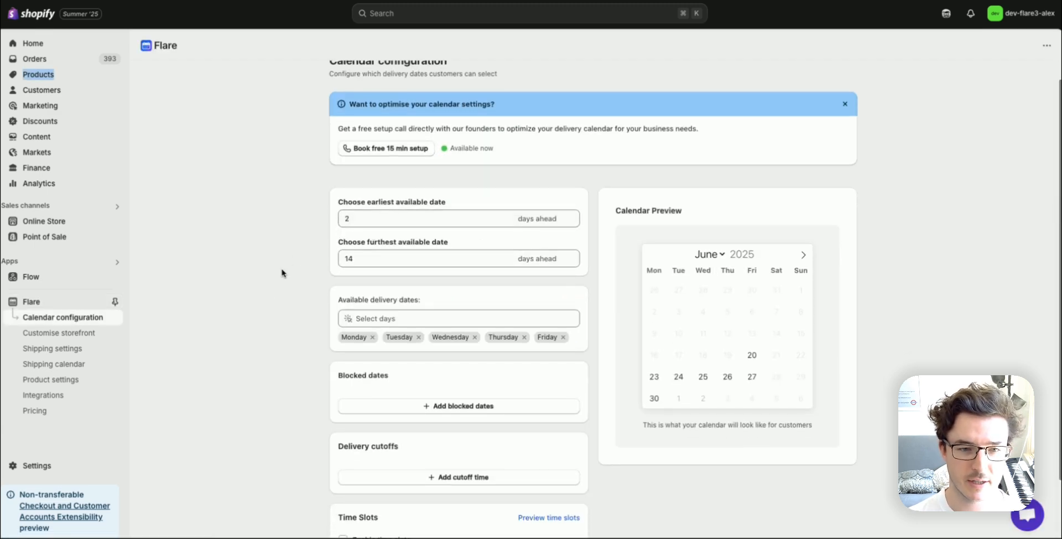
{"action": "scroll", "coordinate": [280, 255], "scroll_direction": "down", "scroll_amount": 2}
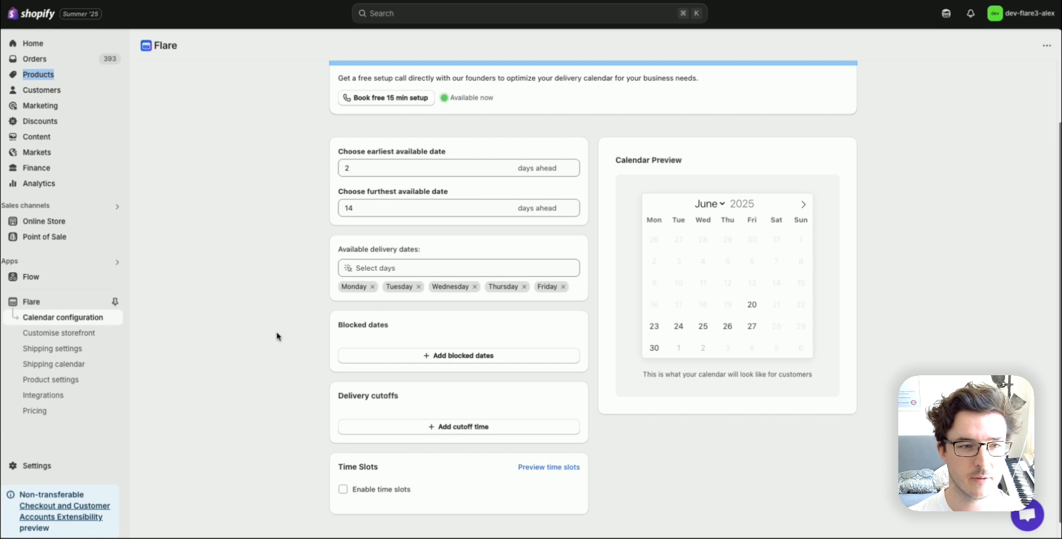
{"action": "left_click_drag", "start_coordinate": [335, 325], "coordinate": [391, 325]}
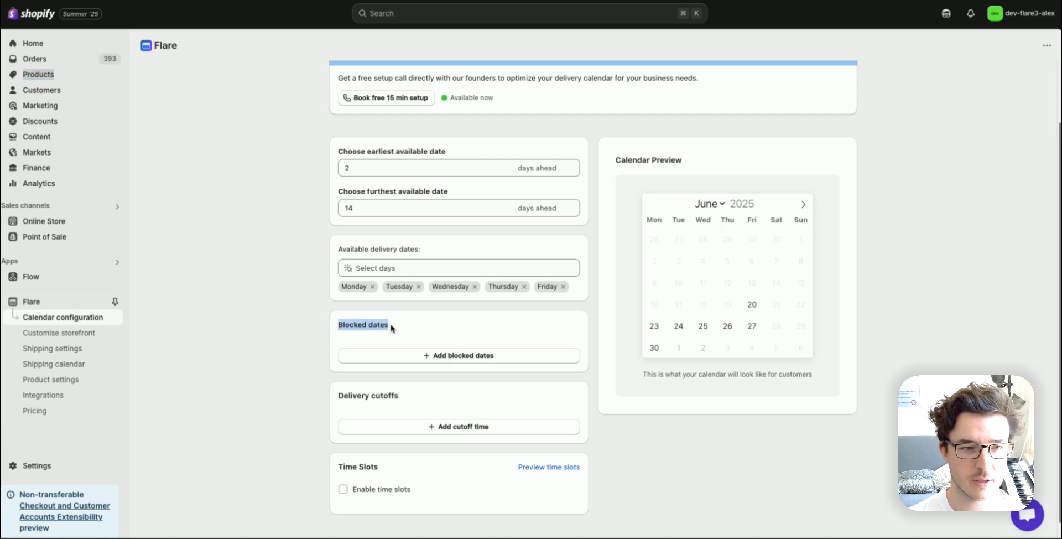
{"action": "left_click", "coordinate": [398, 325]}
{"action": "scroll", "coordinate": [480, 338], "scroll_direction": "down", "scroll_amount": 1}
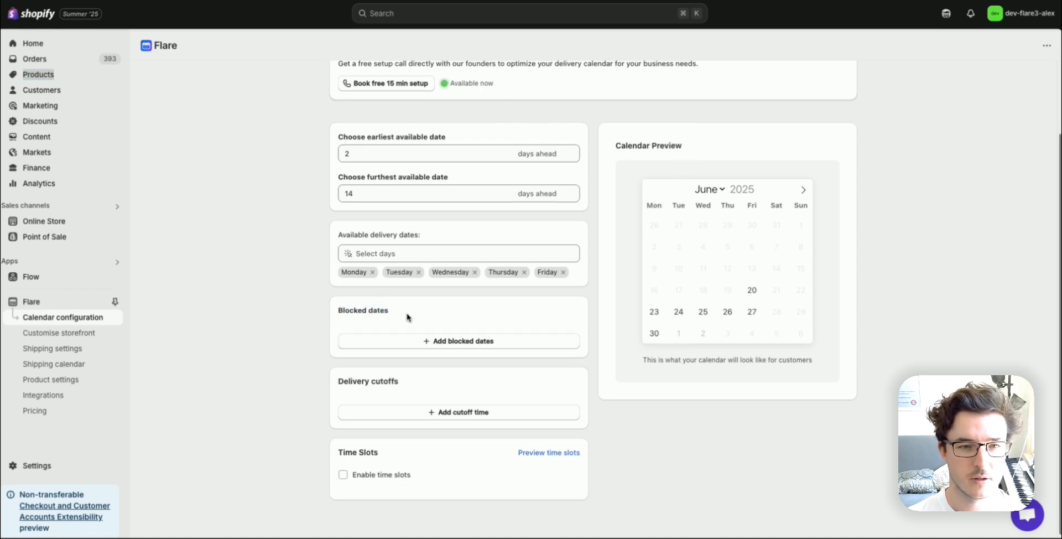
- Add a blocked dates entry and block the single date 25/06/2025 in it
{"action": "left_click", "coordinate": [449, 341]}
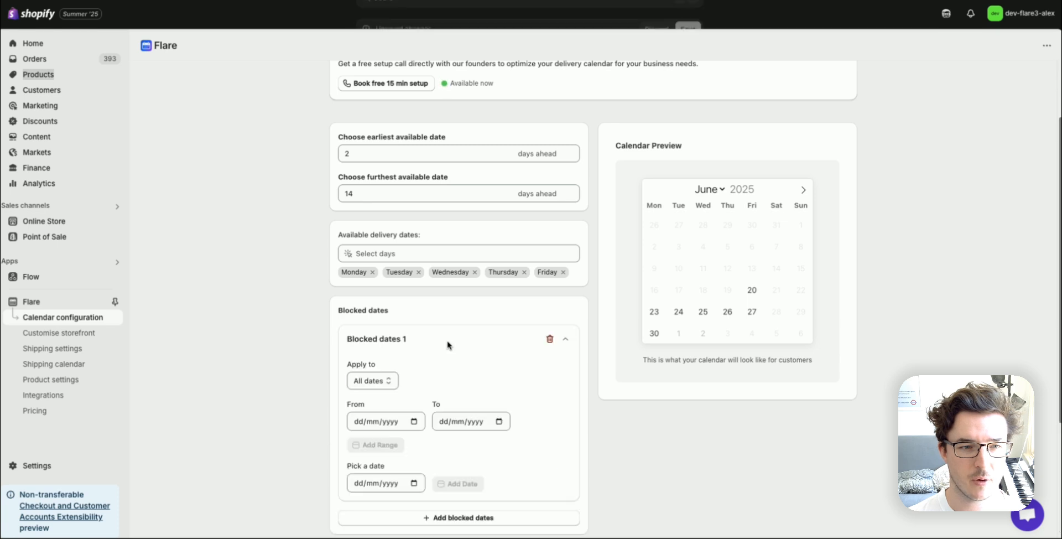
{"action": "scroll", "coordinate": [448, 346], "scroll_direction": "down", "scroll_amount": 2}
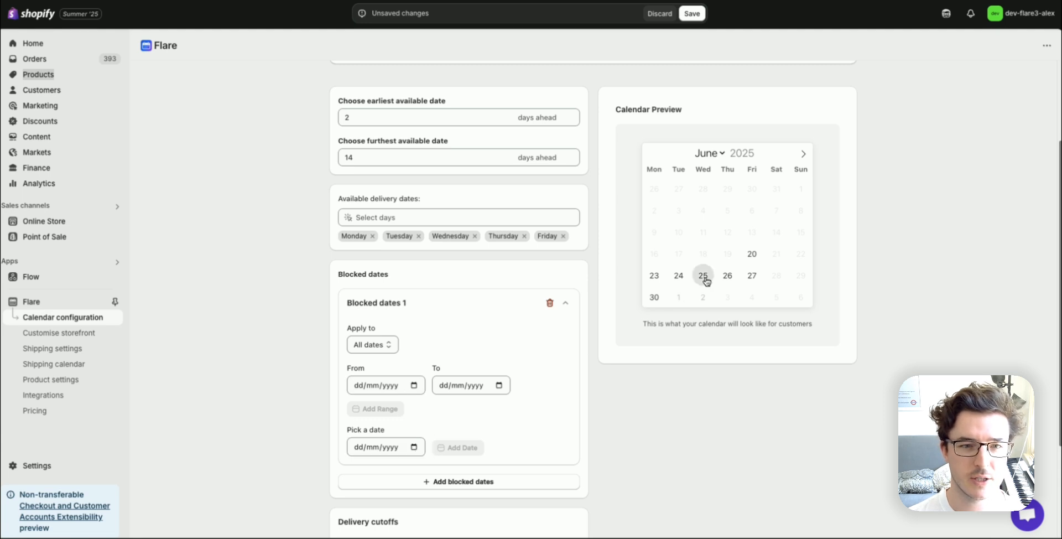
{"action": "left_click", "coordinate": [414, 447]}
{"action": "left_click", "coordinate": [413, 447]}
{"action": "scroll", "coordinate": [413, 420], "scroll_direction": "down", "scroll_amount": 1}
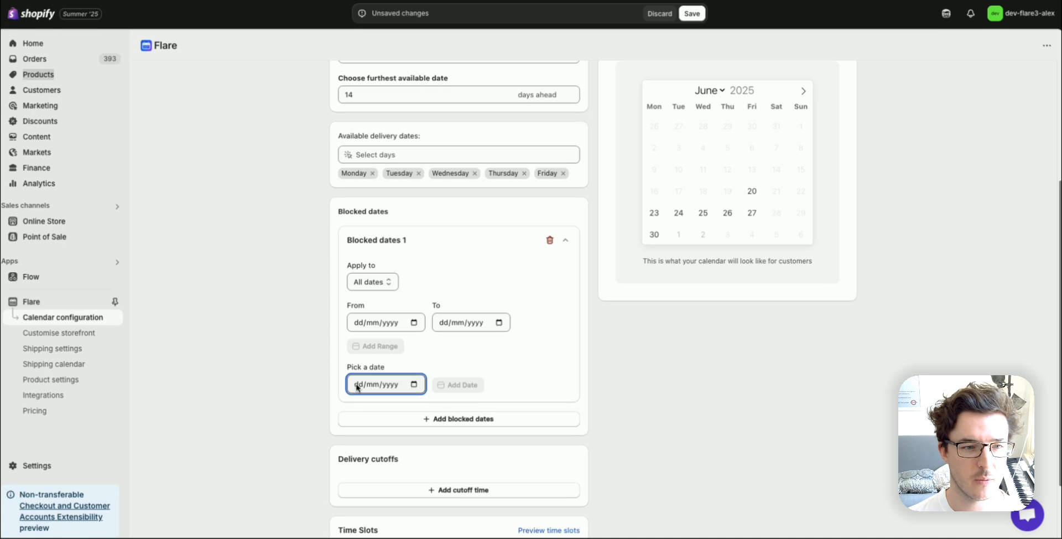
{"action": "left_click", "coordinate": [412, 385]}
{"action": "scroll", "coordinate": [414, 381], "scroll_direction": "down", "scroll_amount": 1}
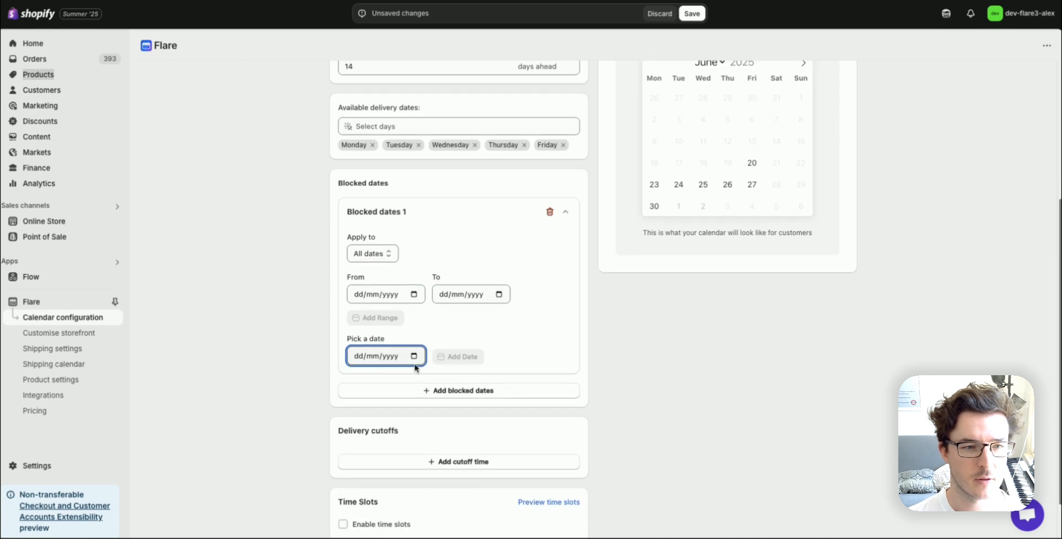
{"action": "left_click", "coordinate": [414, 357]}
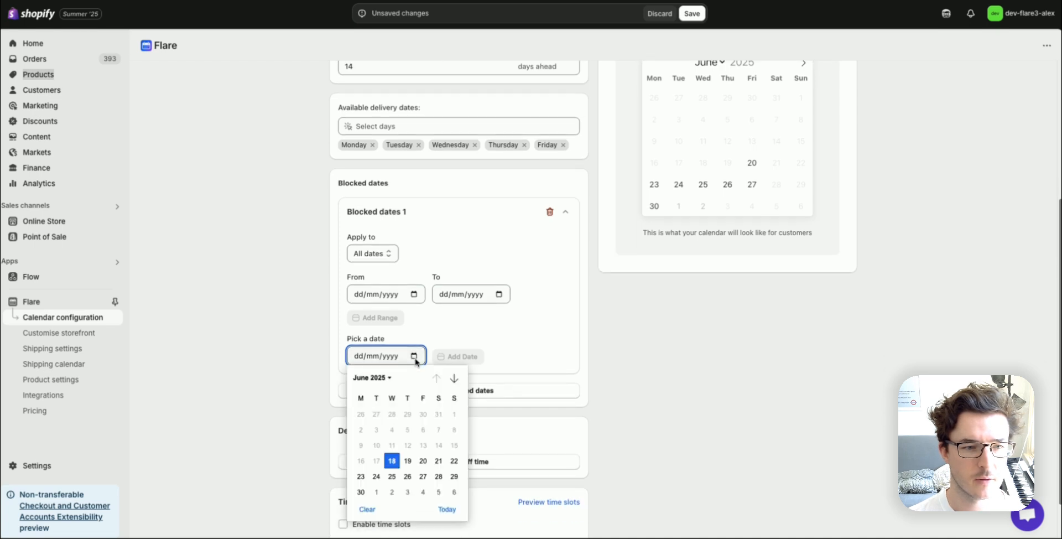
{"action": "left_click", "coordinate": [393, 476]}
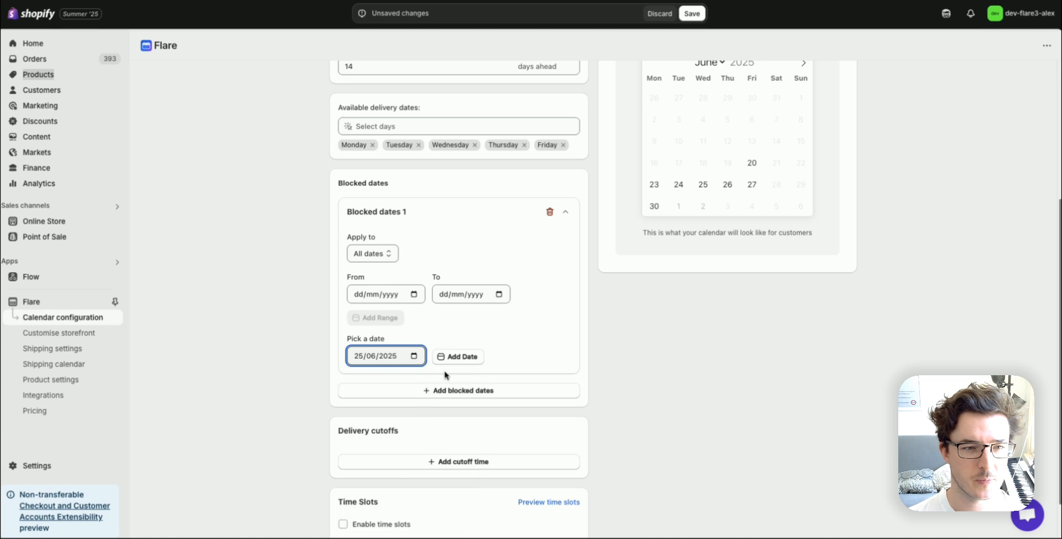
{"action": "left_click", "coordinate": [451, 358]}
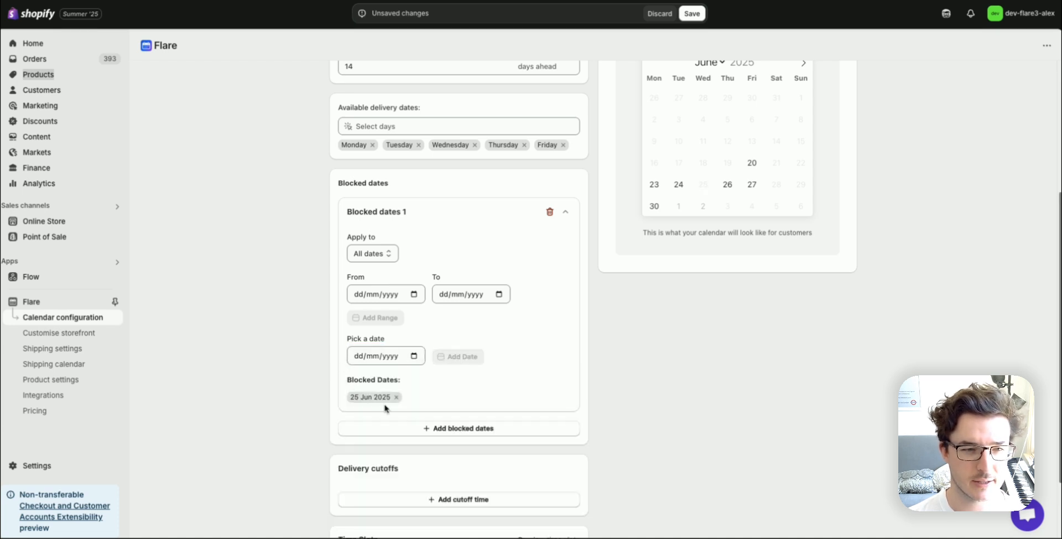
- Add the range 23 Jun 2025 to 27 Jun 2025 to the blocked dates entry and save the calendar configuration
{"action": "scroll", "coordinate": [541, 372], "scroll_direction": "up", "scroll_amount": 1}
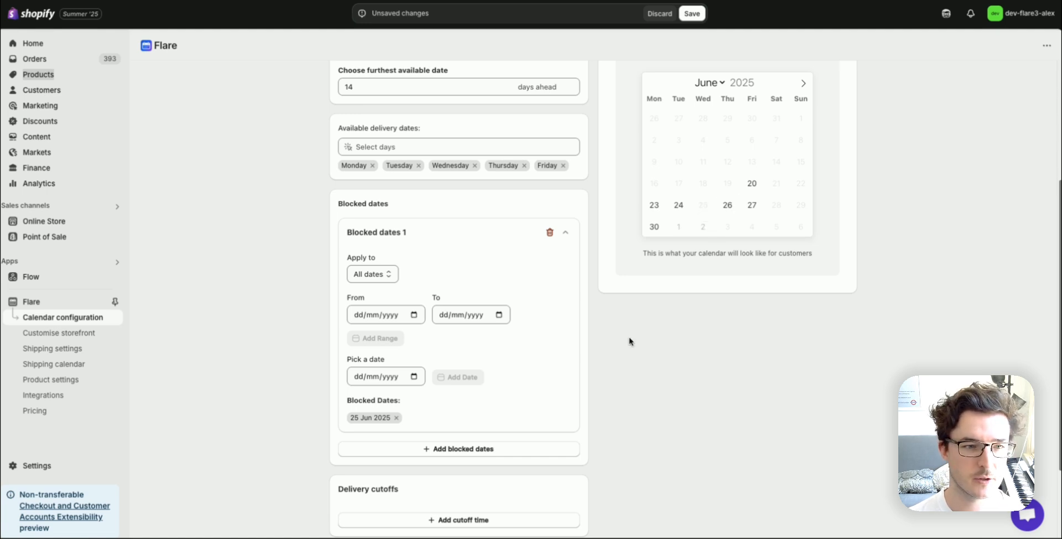
{"action": "scroll", "coordinate": [626, 346], "scroll_direction": "up", "scroll_amount": 1}
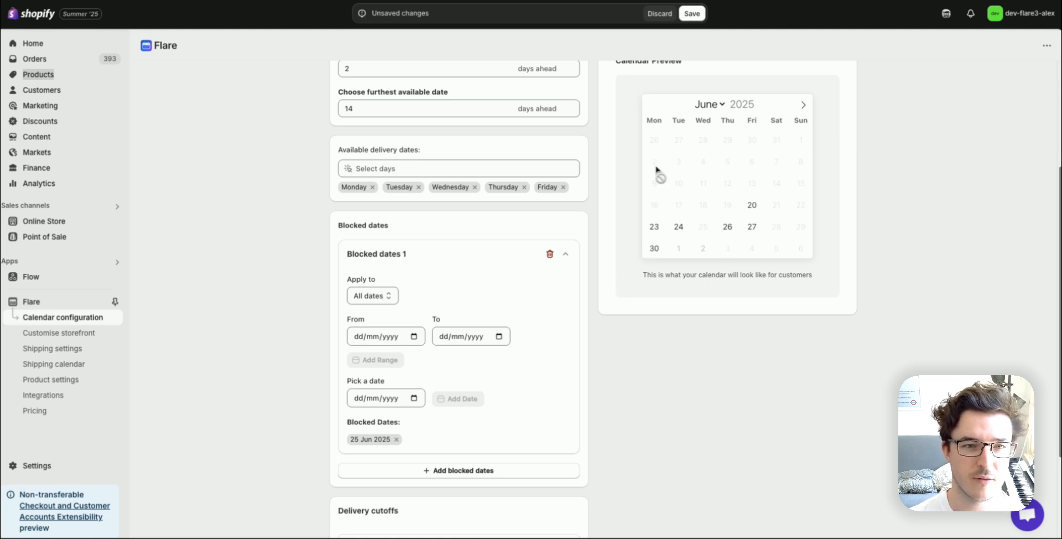
{"action": "left_click", "coordinate": [413, 337]}
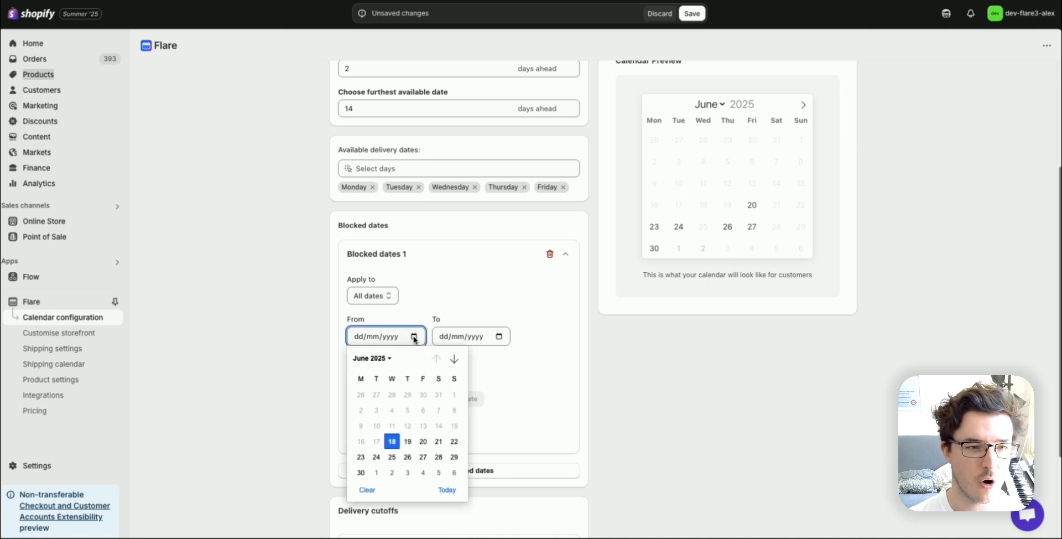
{"action": "left_click", "coordinate": [361, 457]}
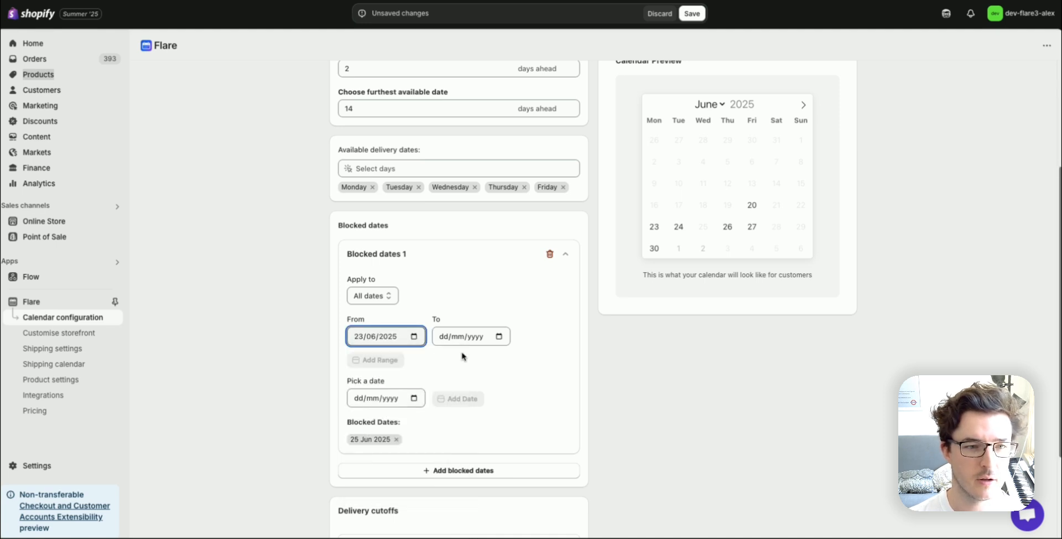
{"action": "left_click", "coordinate": [499, 336]}
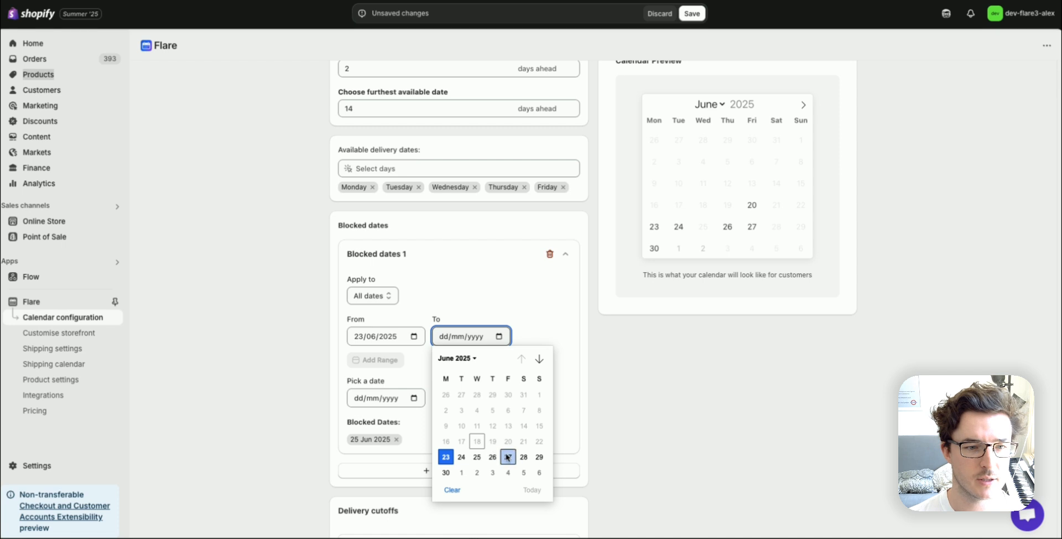
{"action": "left_click", "coordinate": [509, 457]}
{"action": "left_click", "coordinate": [375, 362]}
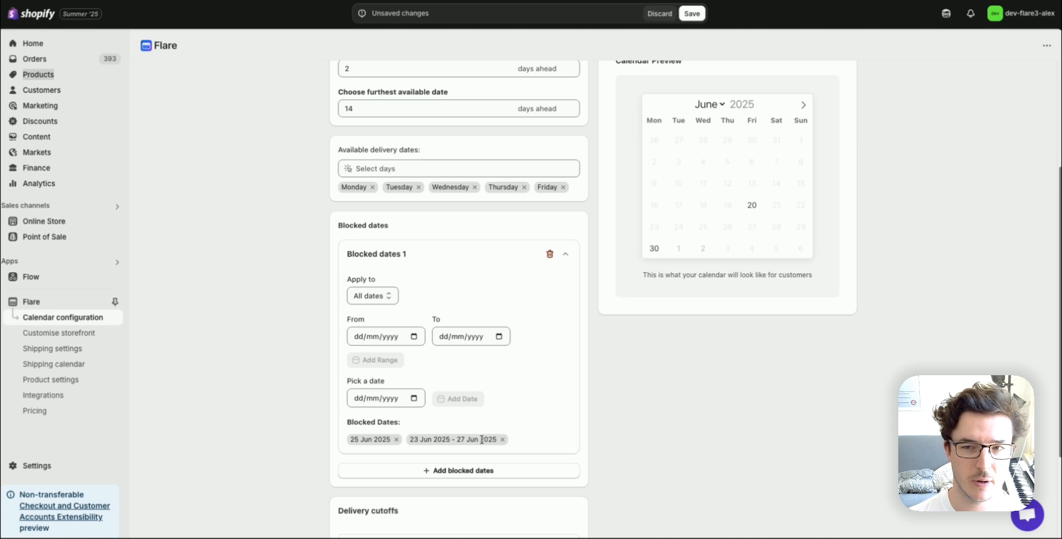
{"action": "scroll", "coordinate": [664, 332], "scroll_direction": "up", "scroll_amount": 1}
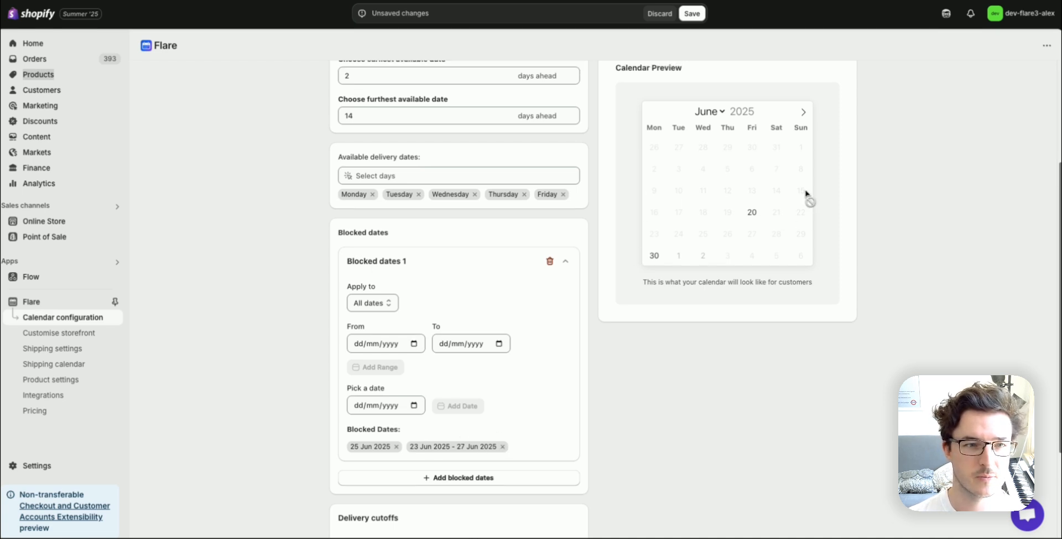
{"action": "scroll", "coordinate": [671, 239], "scroll_direction": "up", "scroll_amount": 3}
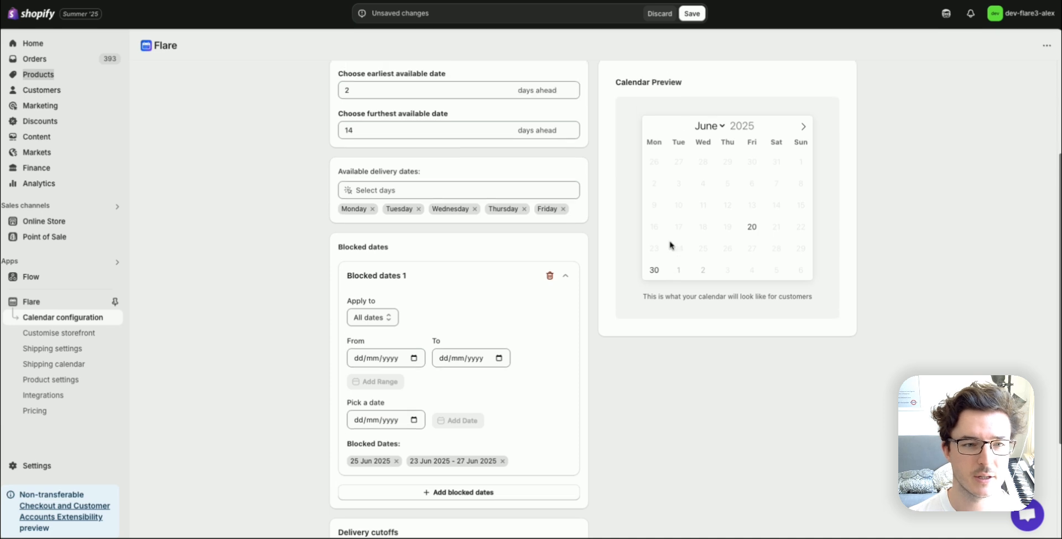
{"action": "left_click", "coordinate": [692, 14]}
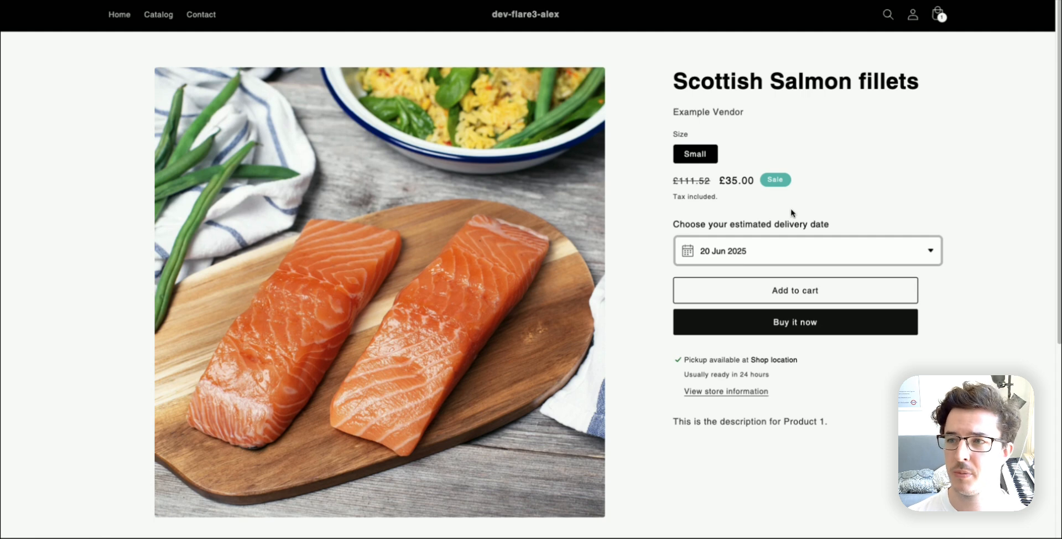
- Choose 30 Jun 2025 as the estimated delivery date on the storefront's Scottish Salmon fillets product page
{"action": "left_click", "coordinate": [767, 253]}
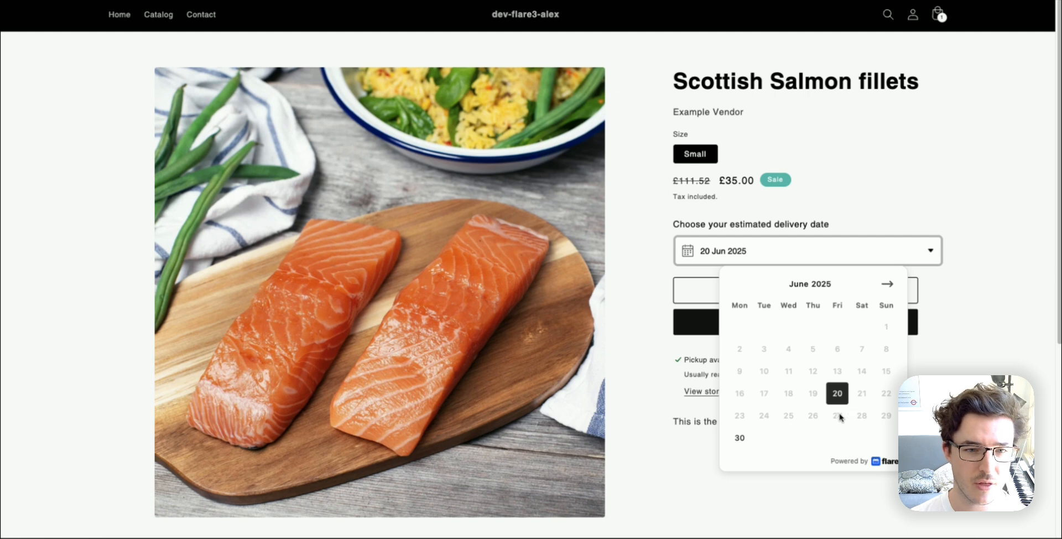
{"action": "left_click", "coordinate": [740, 438]}
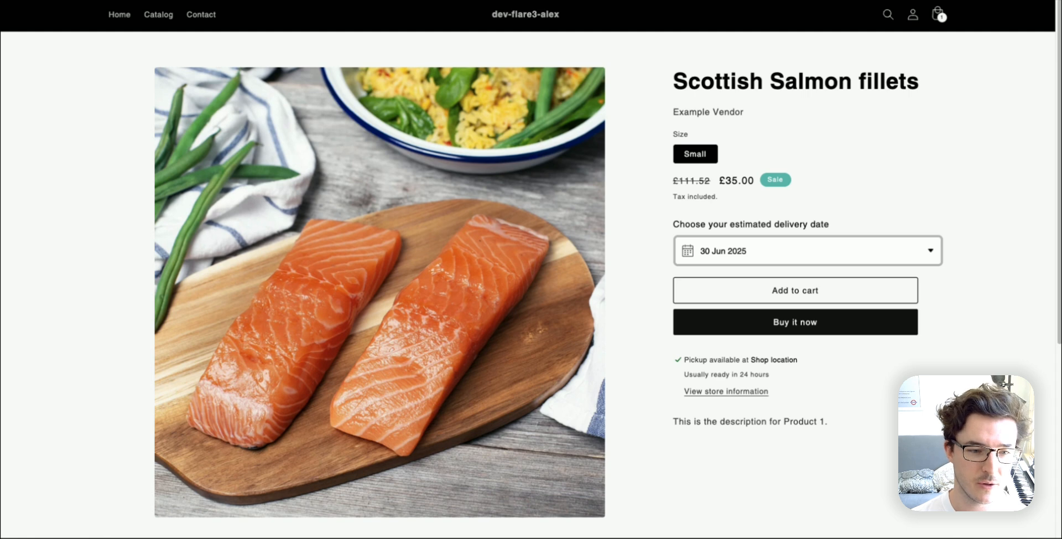